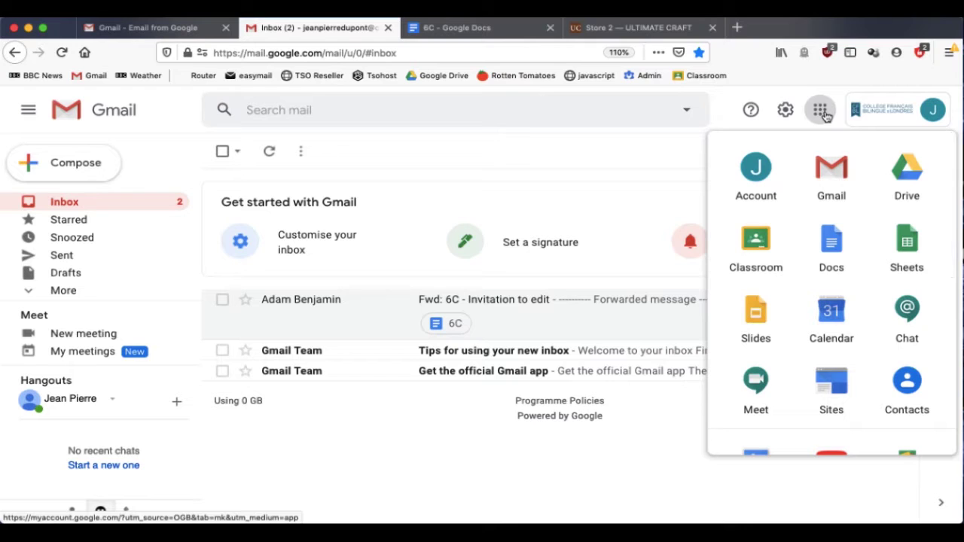
Launch Google Classroom in a new tab from Gmail's Google apps menu
scroll(804, 280, down, 5)
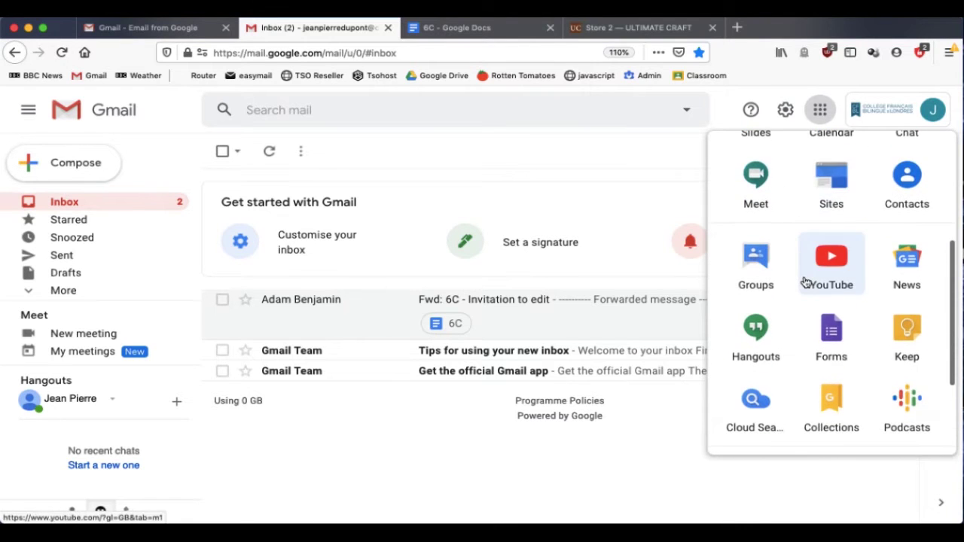
scroll(804, 282, up, 3)
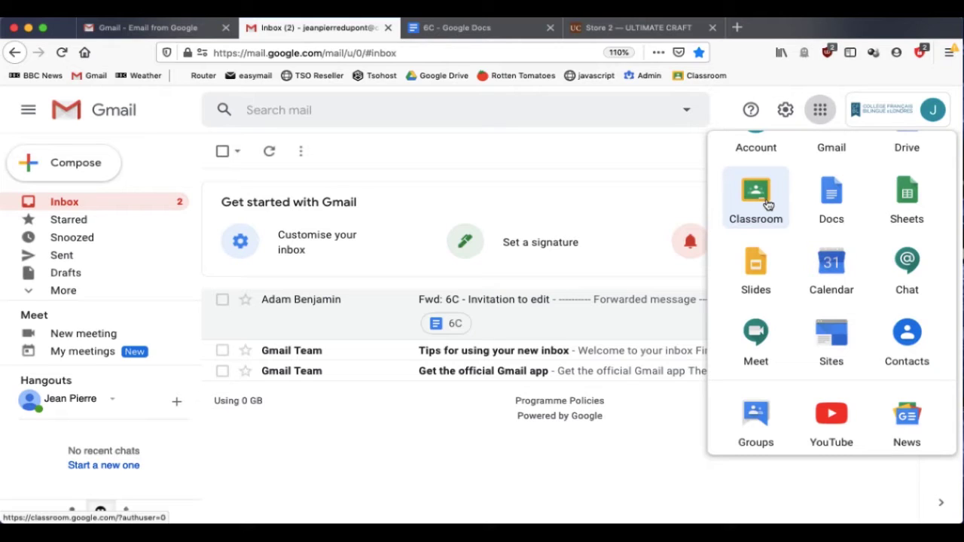
click(767, 205)
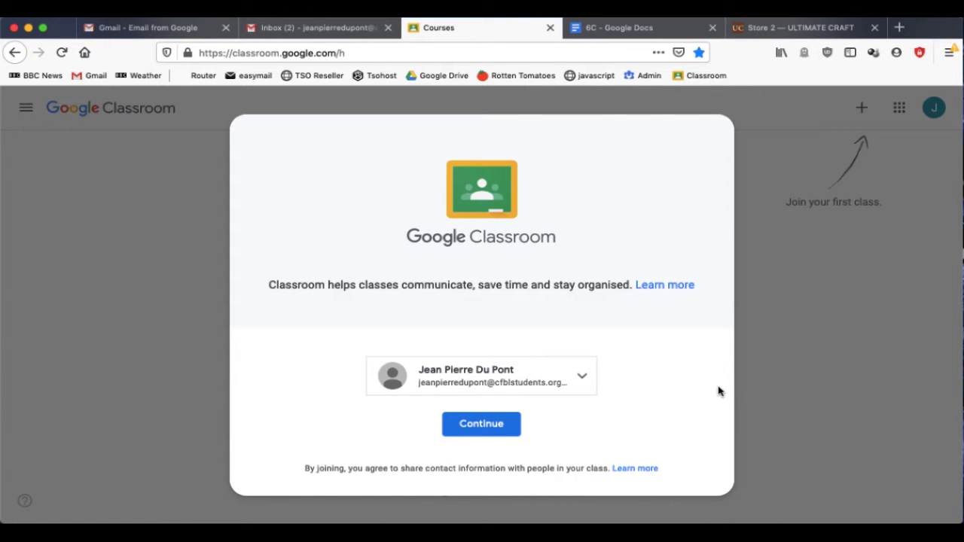
Confirm the signed-in account, choose 'I'm a student', and start joining a class
click(485, 425)
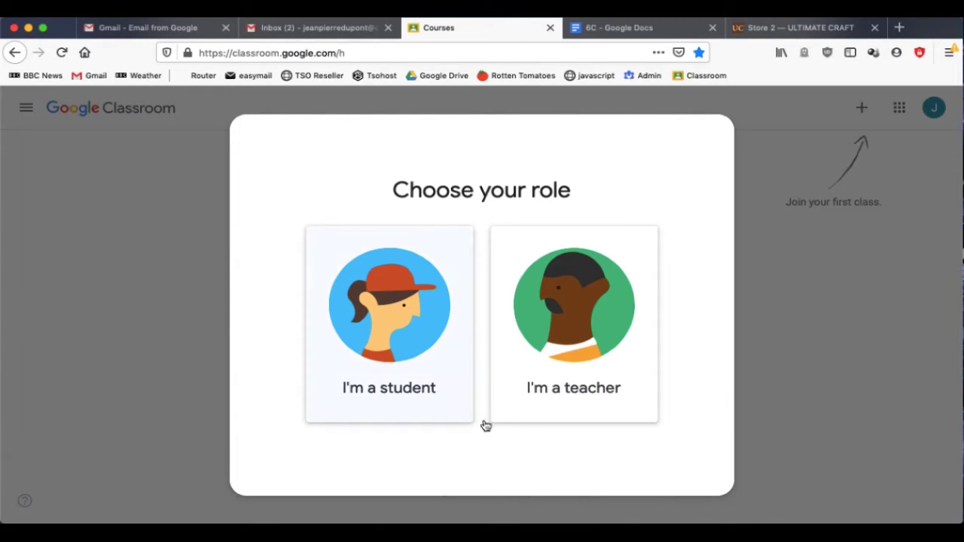
click(403, 338)
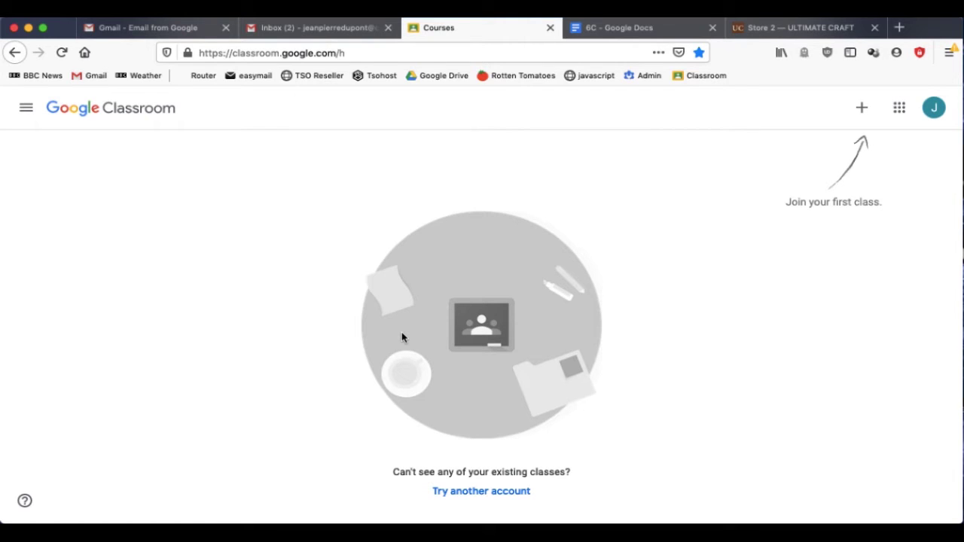
click(863, 108)
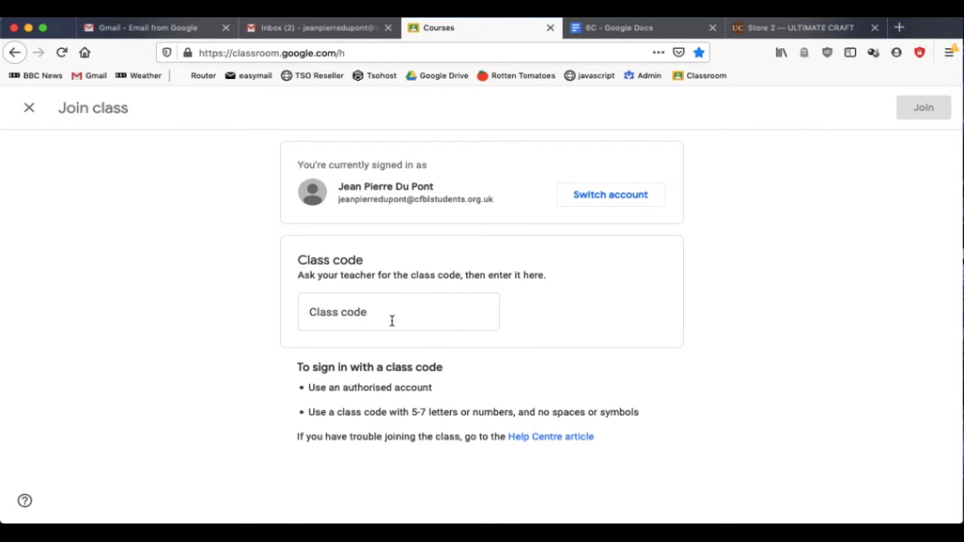
Paste the teacher's class code and join the 6A Group 1 ICT class
click(392, 321)
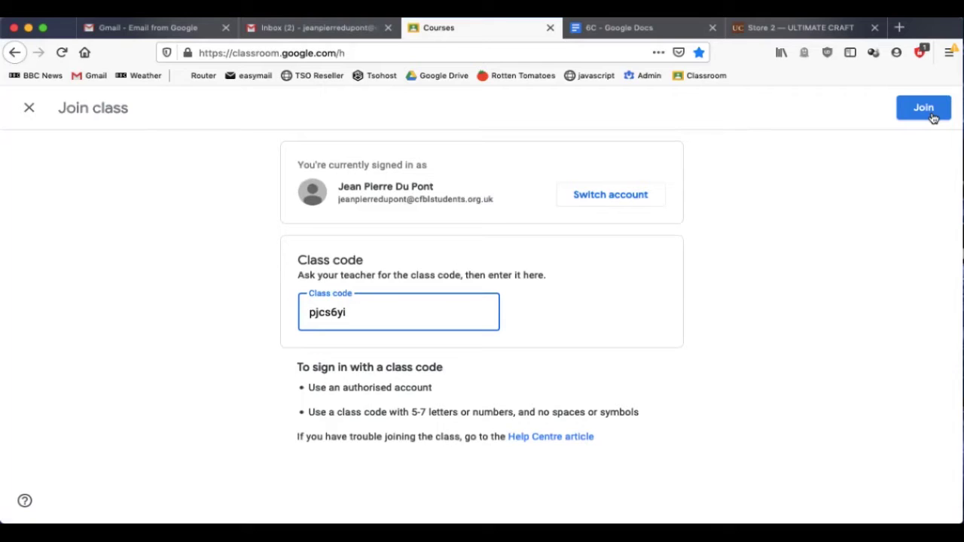
click(932, 114)
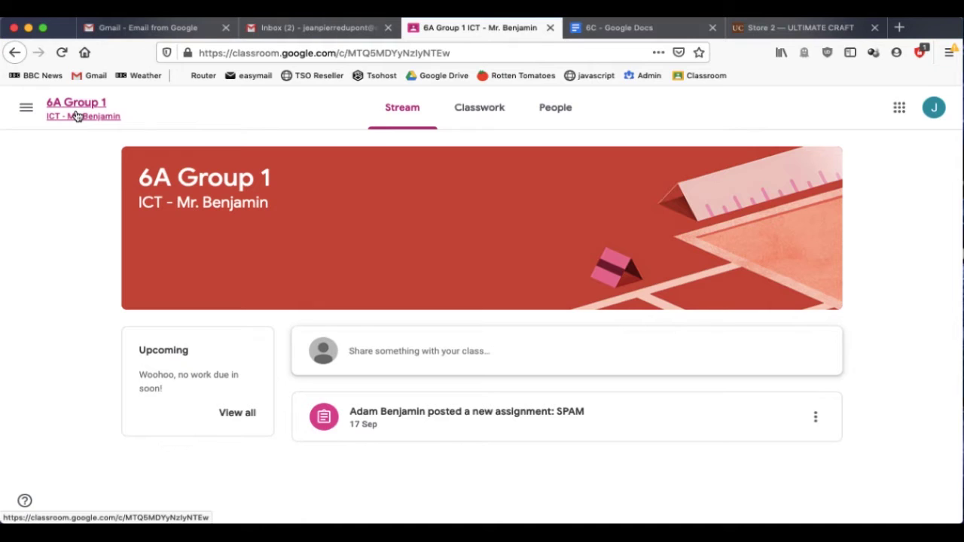
click(26, 110)
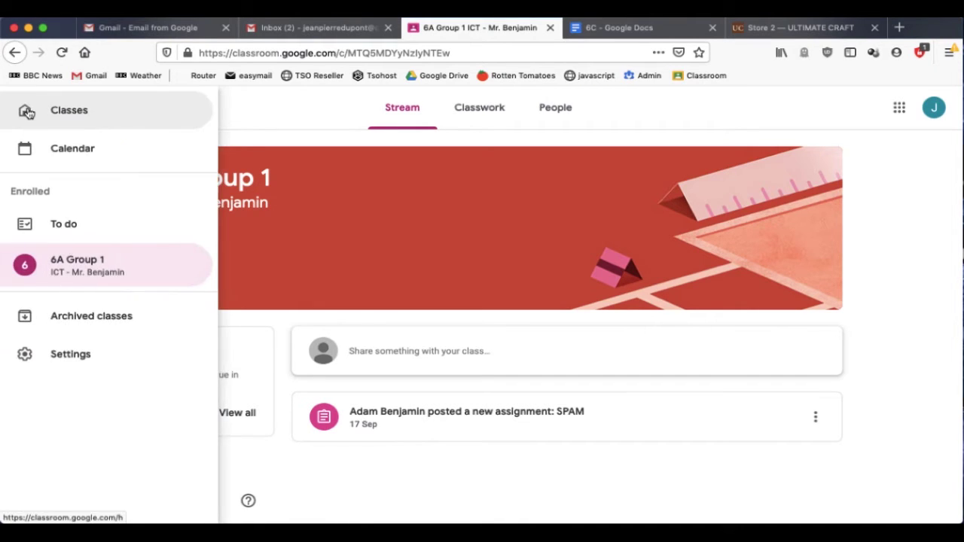
click(68, 111)
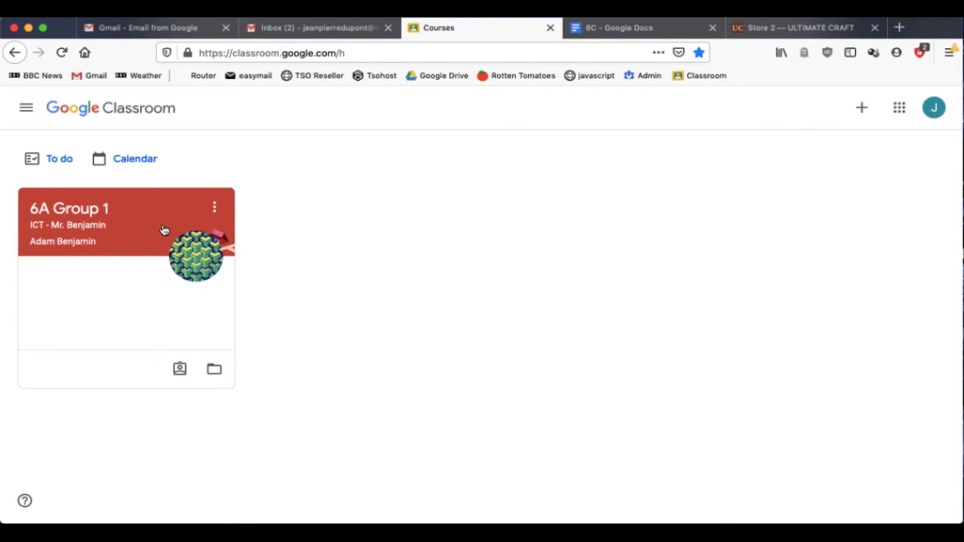
click(75, 213)
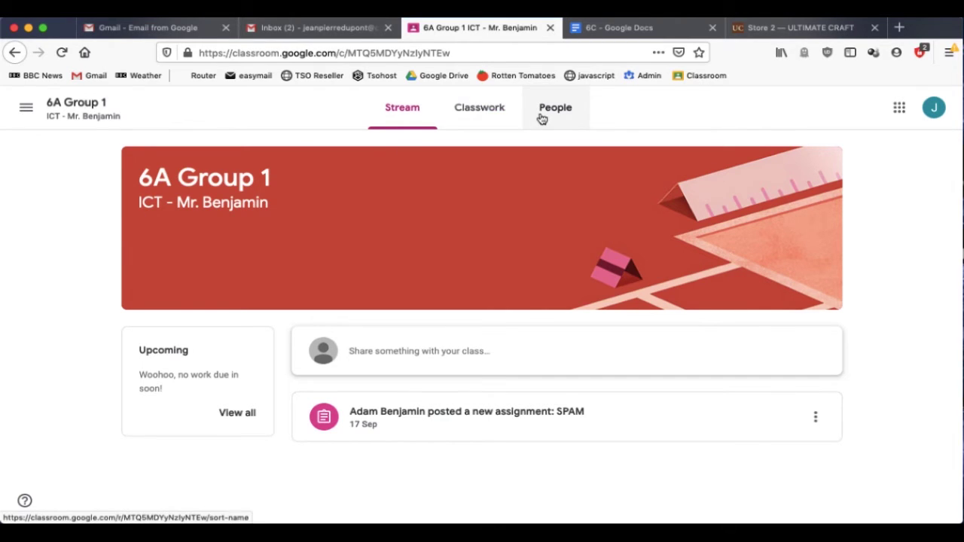
Show the Classwork list of 6A Group 1 with the SPAM assignment due 17 Sep
click(479, 108)
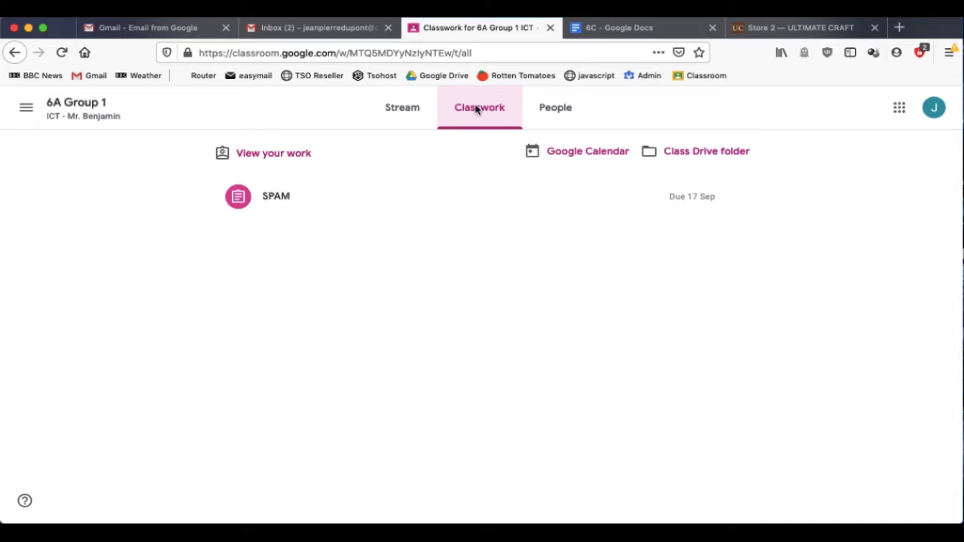
click(411, 108)
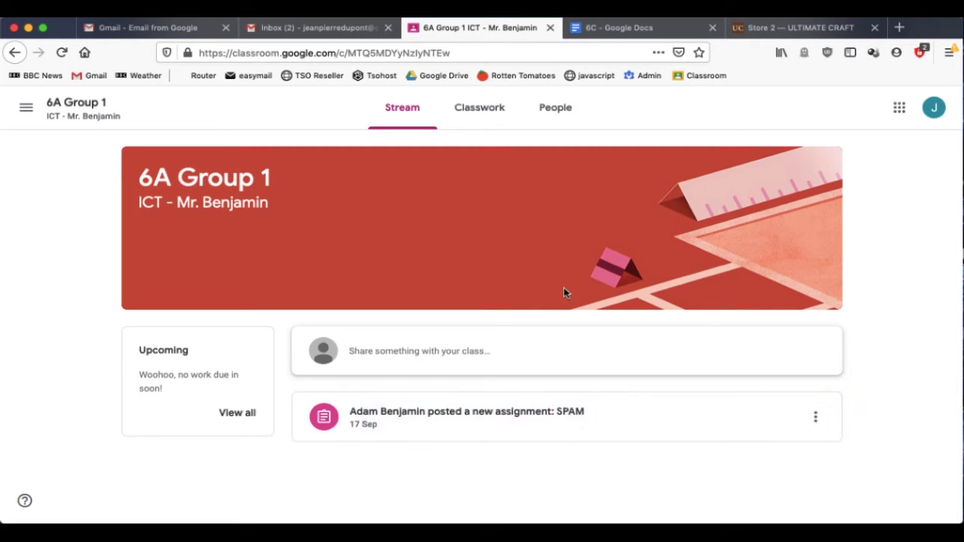
click(470, 109)
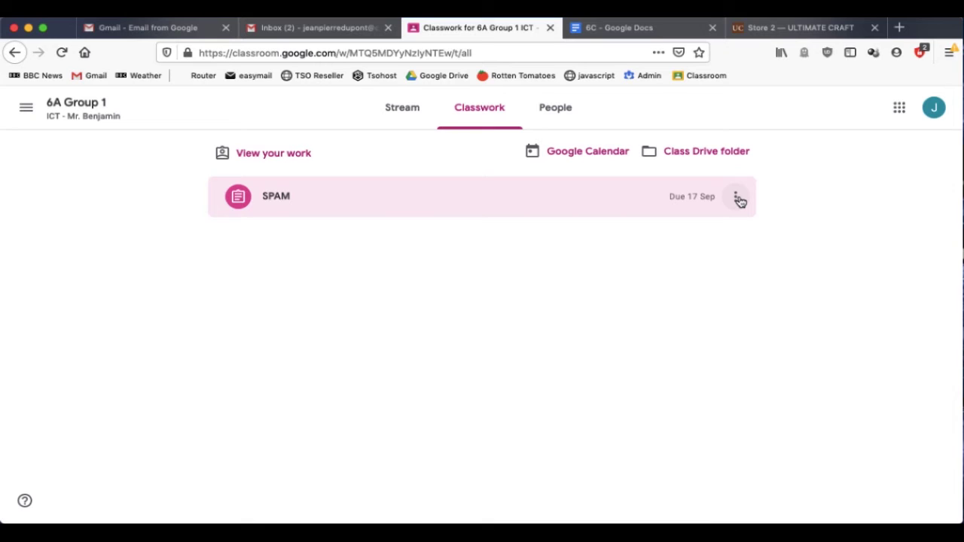
Open the full SPAM assignment page, dismiss its tip, and show the Add or create options
click(264, 204)
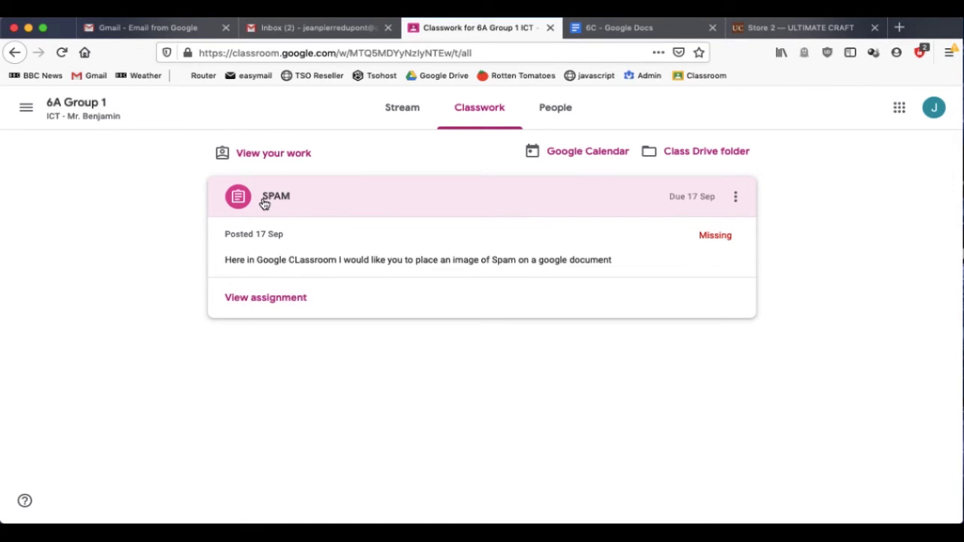
click(257, 299)
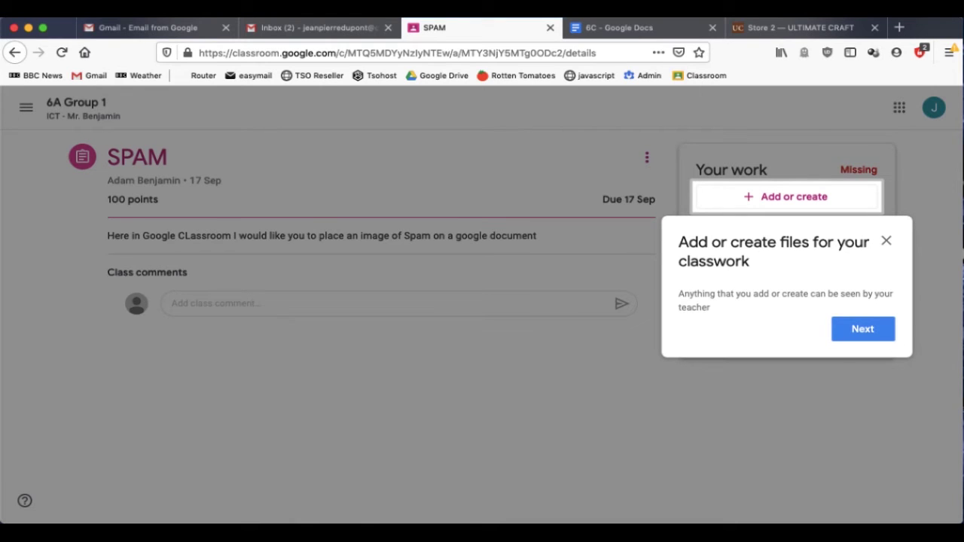
click(887, 240)
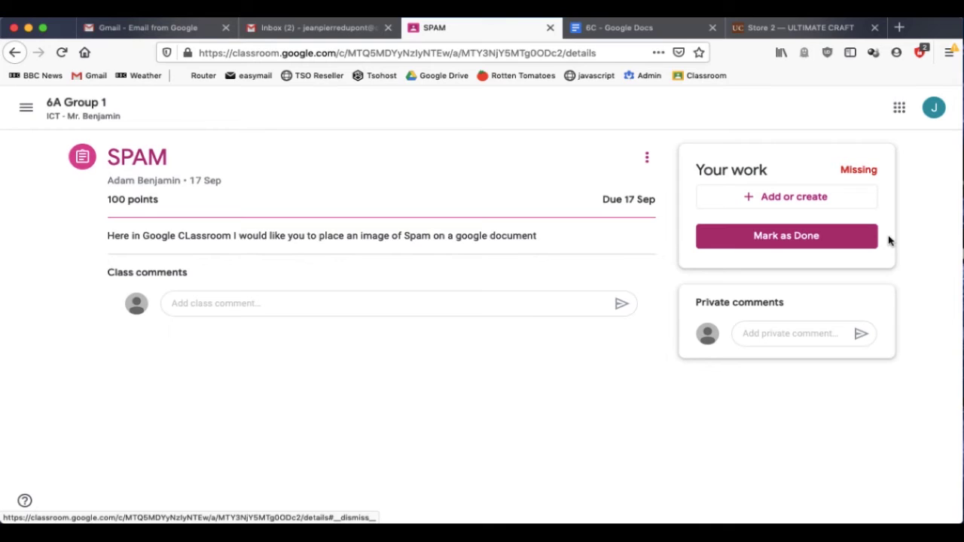
click(811, 202)
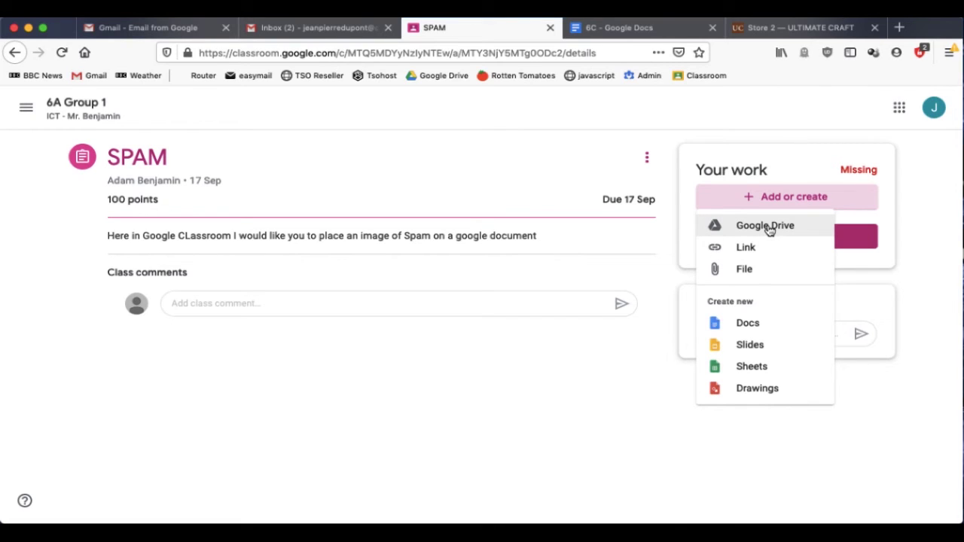
Attach a new Google Doc under Your work and dismiss the hand-in reminder
click(790, 167)
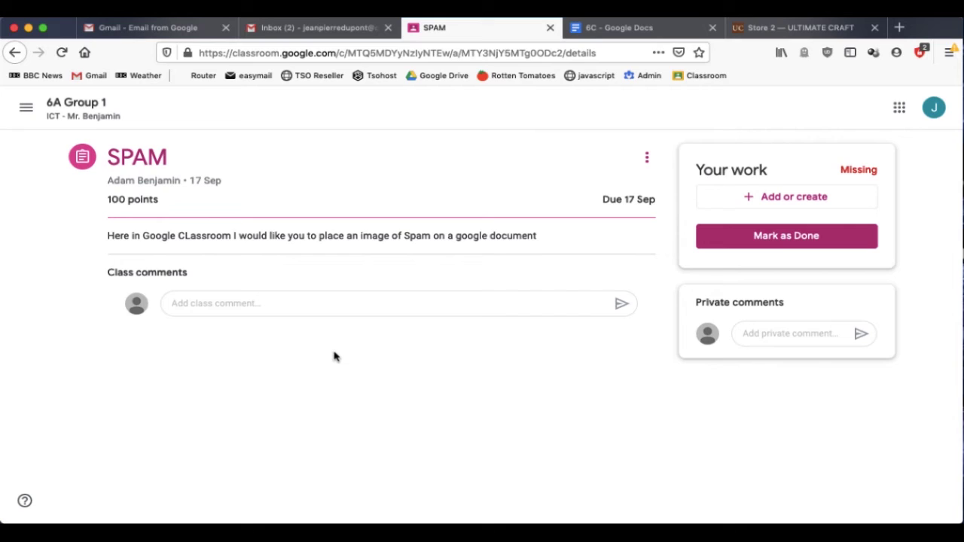
click(804, 197)
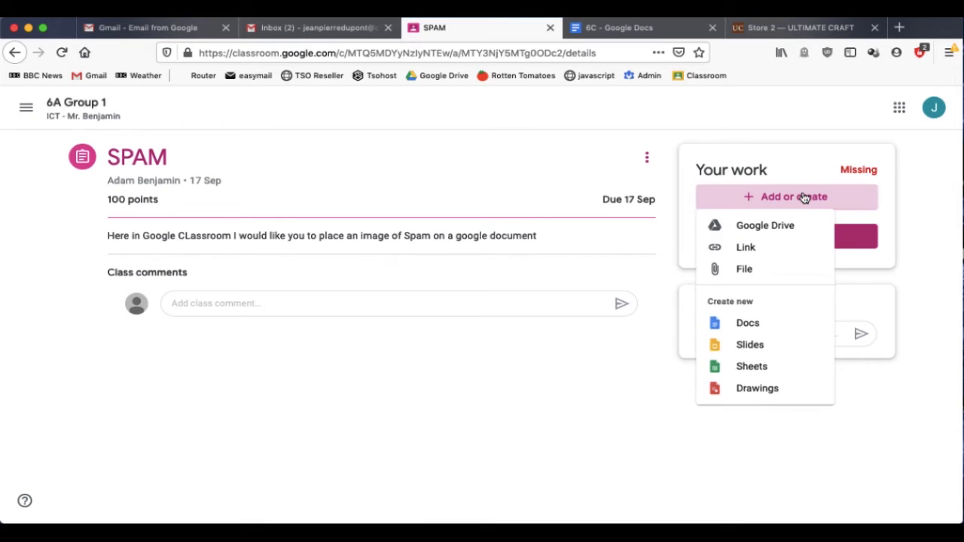
click(760, 324)
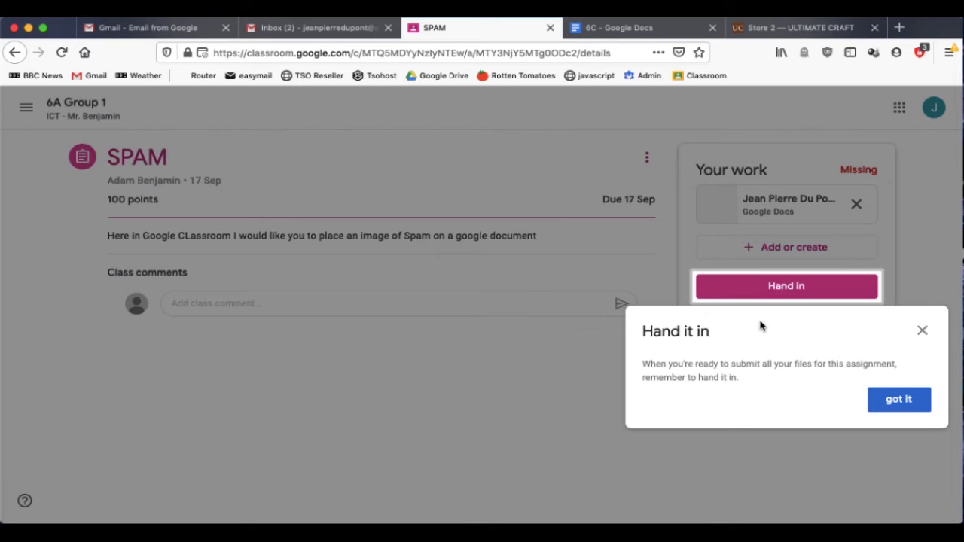
click(903, 400)
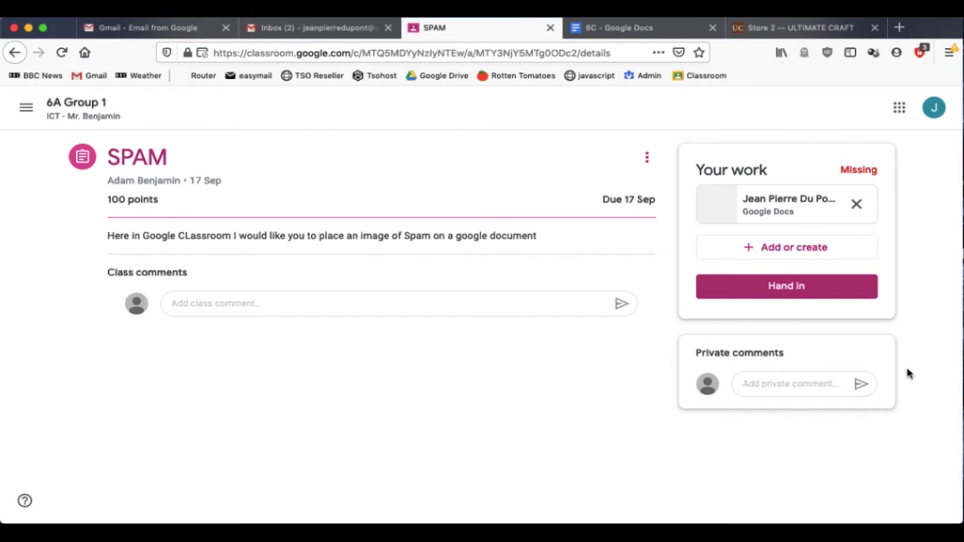
Open the attached blank SPAM document and start a fresh browser tab
click(770, 205)
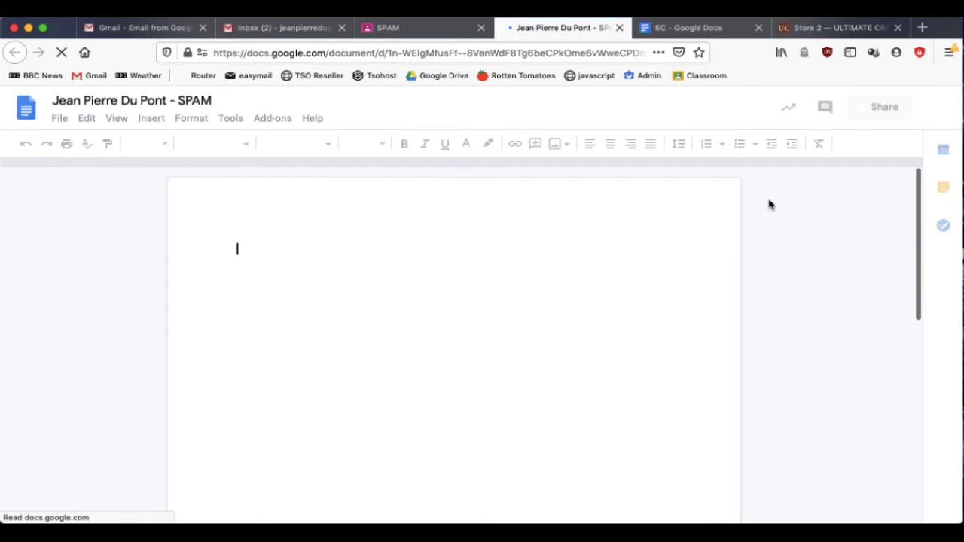
click(923, 28)
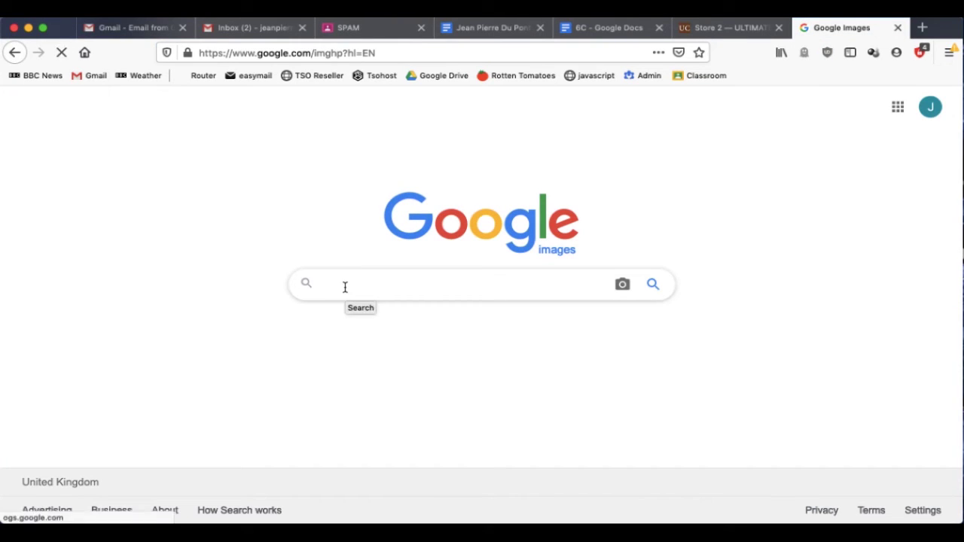
Search Google Images for 'spam' and copy the photo of an opened SPAM can on a plate
text(spam)
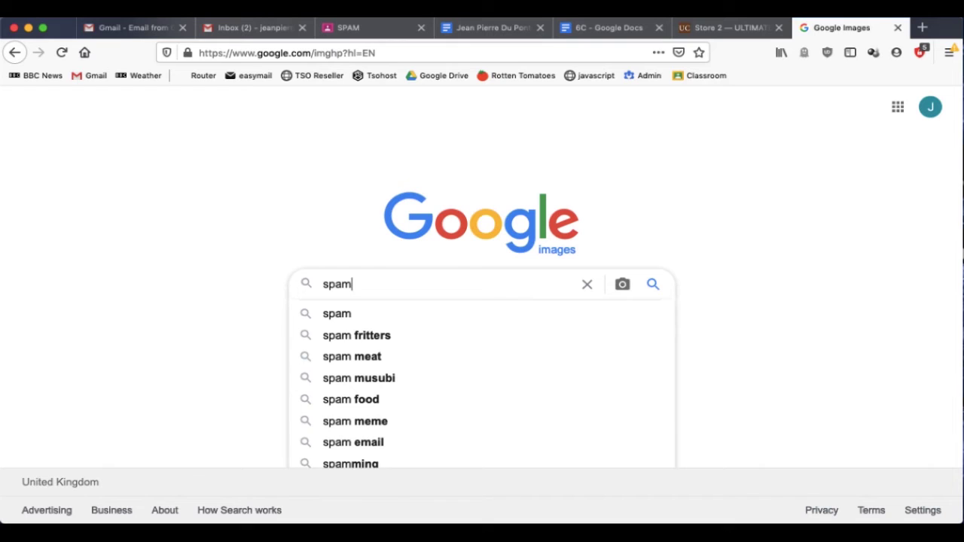
key(Return)
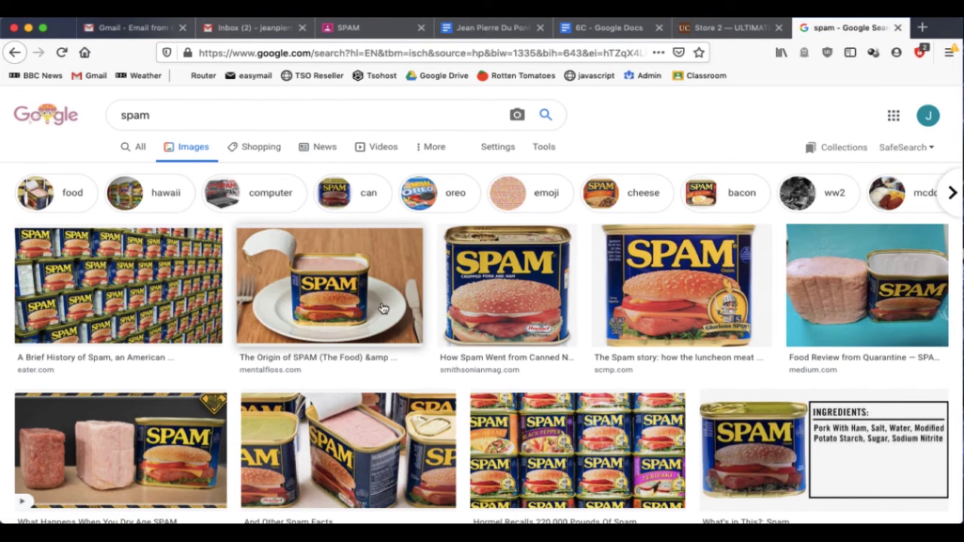
click(348, 297)
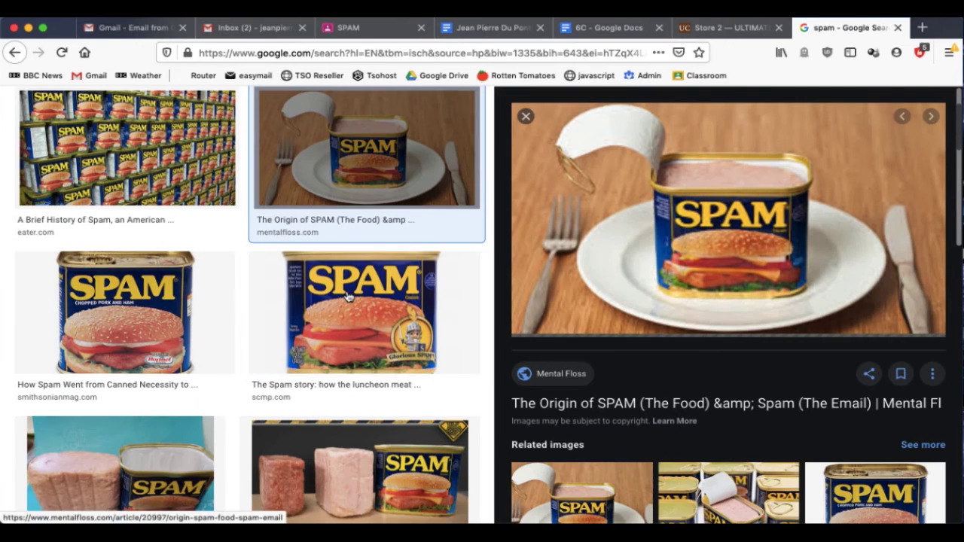
right_click(667, 206)
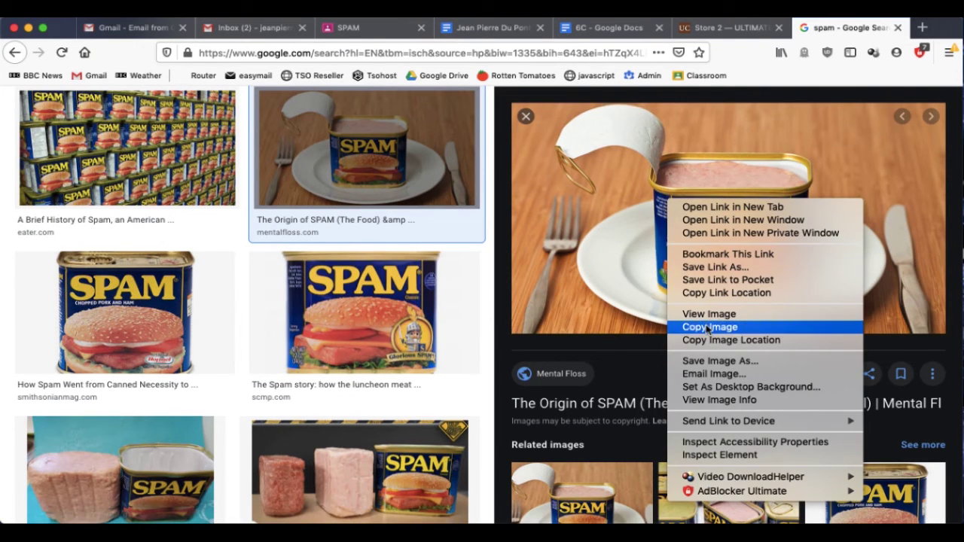
click(707, 328)
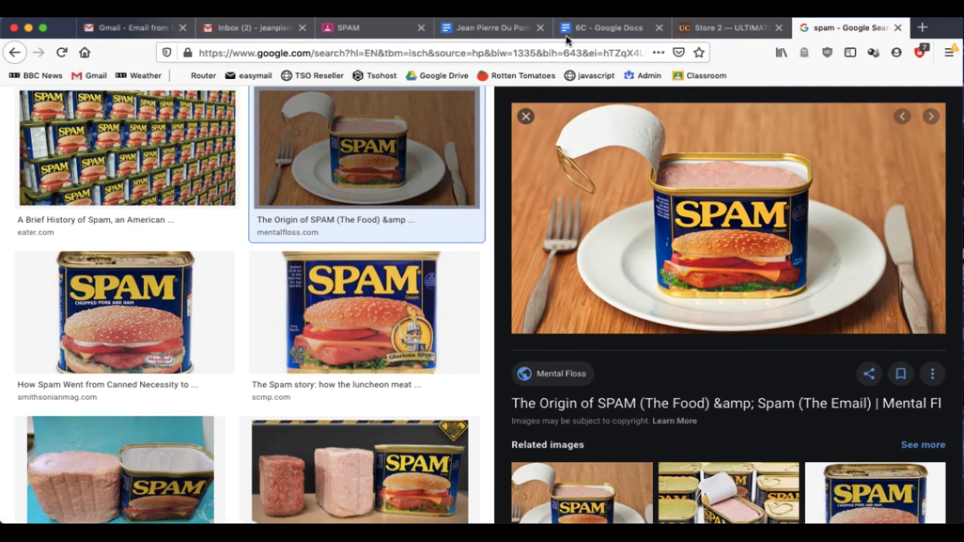
click(622, 27)
Paste the copied SPAM can photo into the blank SPAM document with Cmd+V
click(493, 27)
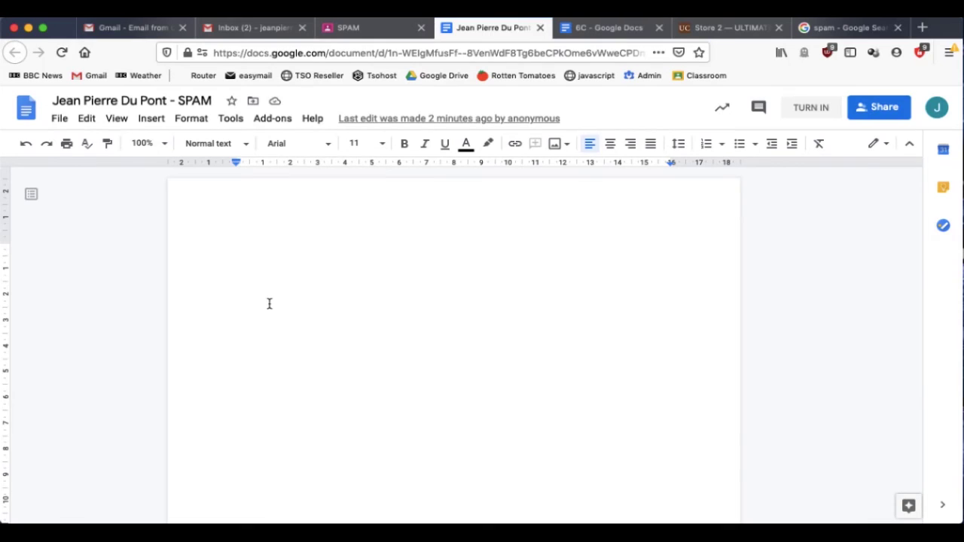
right_click(269, 304)
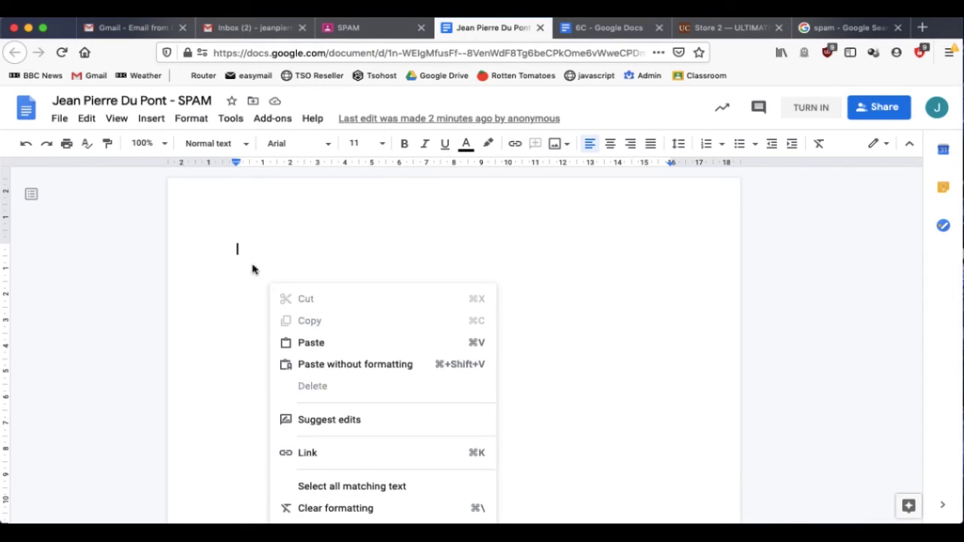
click(305, 343)
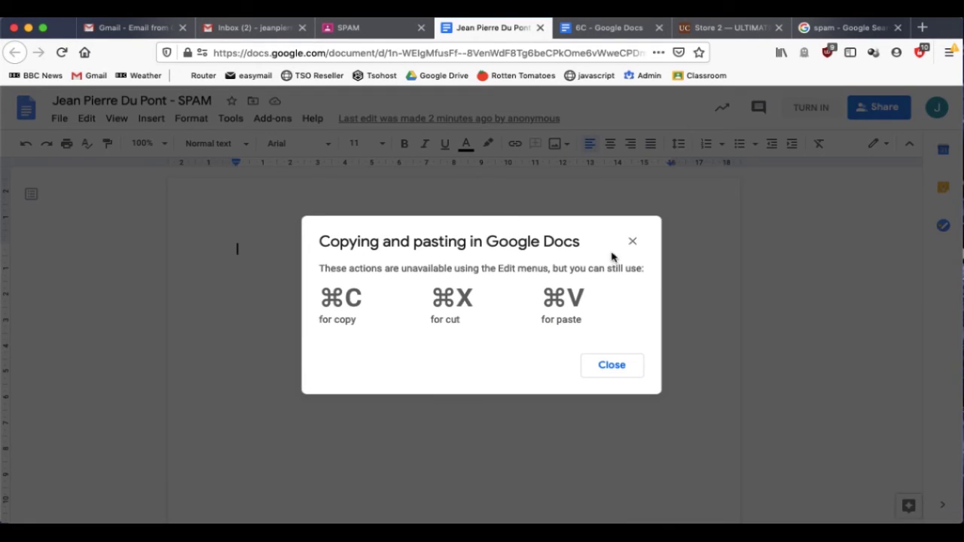
click(634, 243)
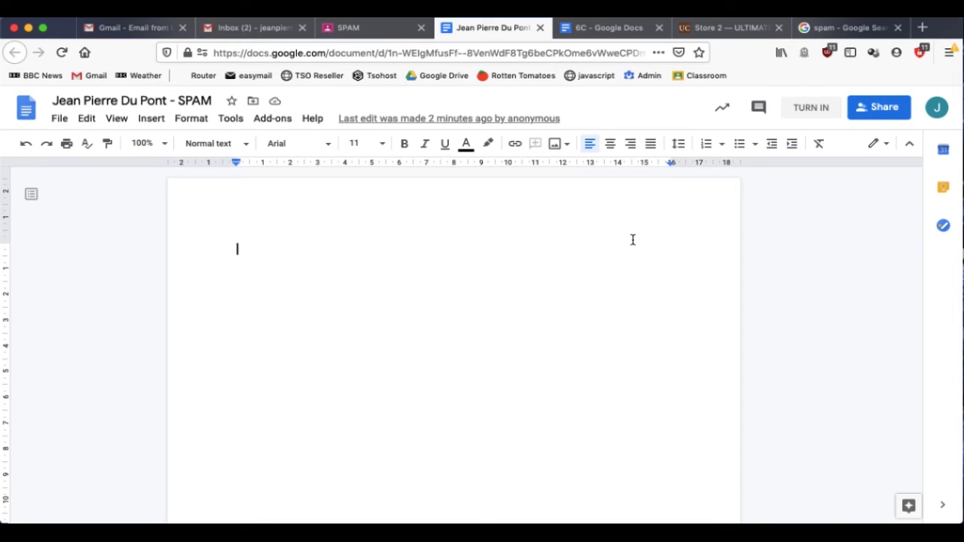
key(super+v)
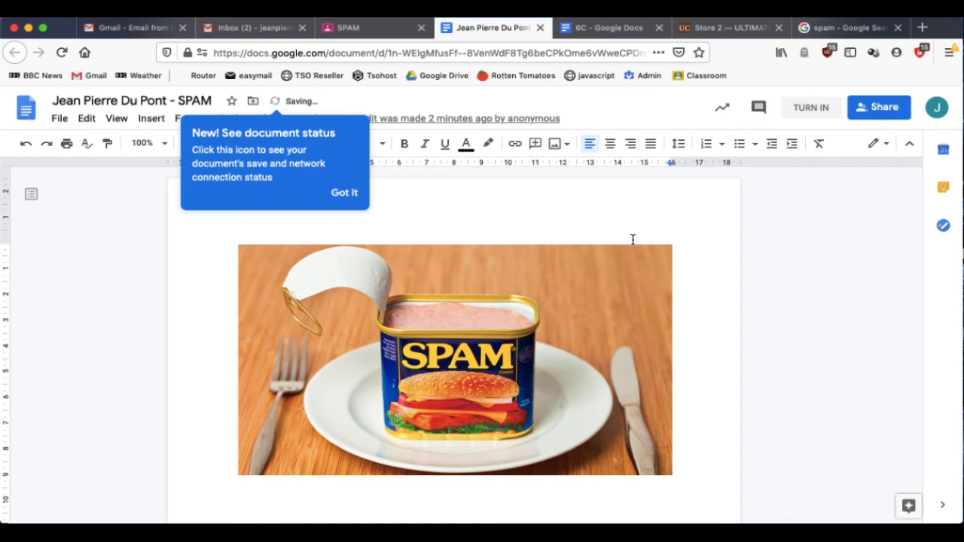
click(345, 193)
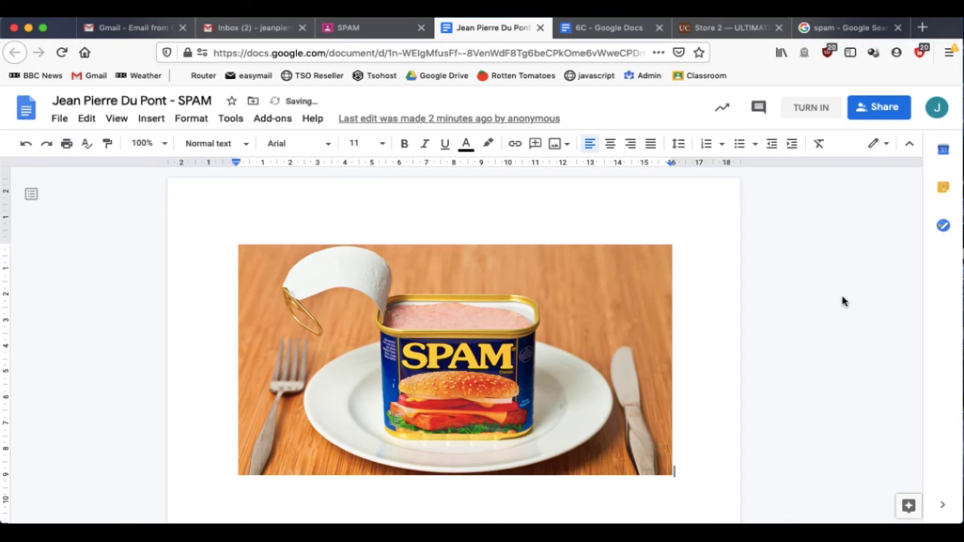
Close the document tab and hand in the SPAM assignment with its attached Google Doc
click(540, 28)
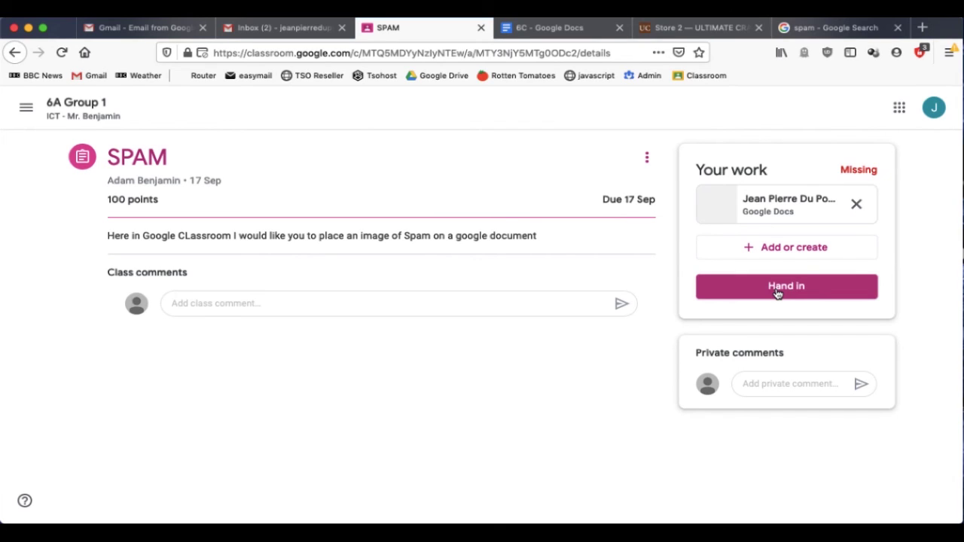
click(777, 290)
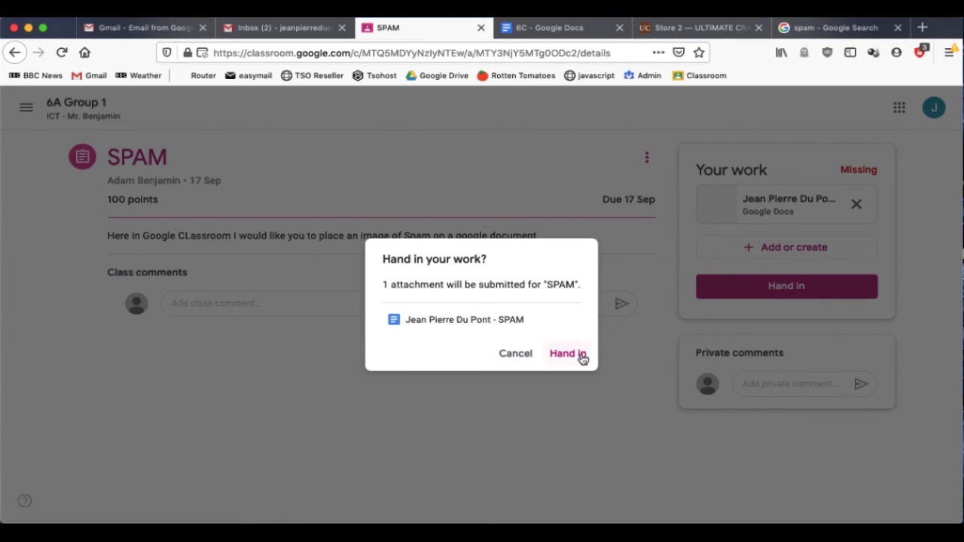
click(576, 356)
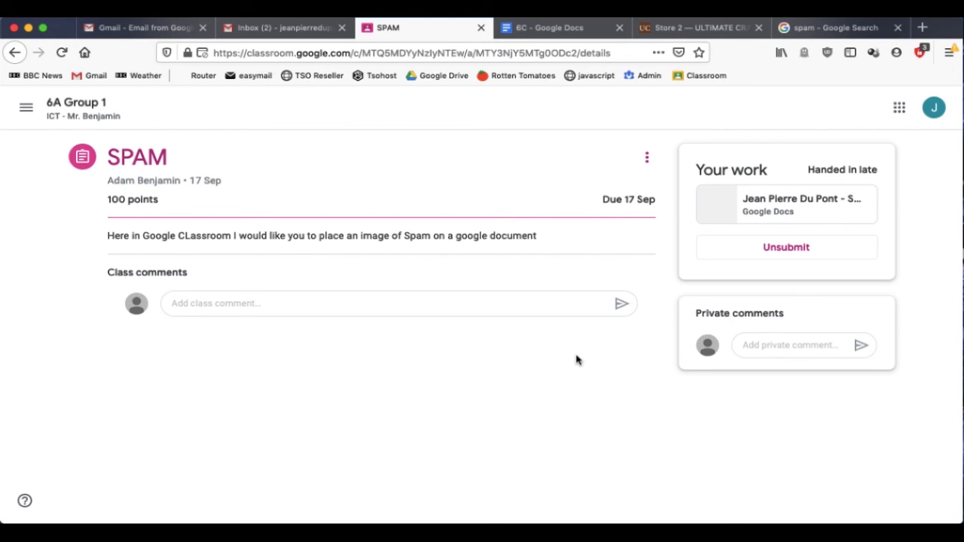
In Gmail, open the Marked: "SPAM" email and find the 80/100 score
key(ctrl+shift+Tab)
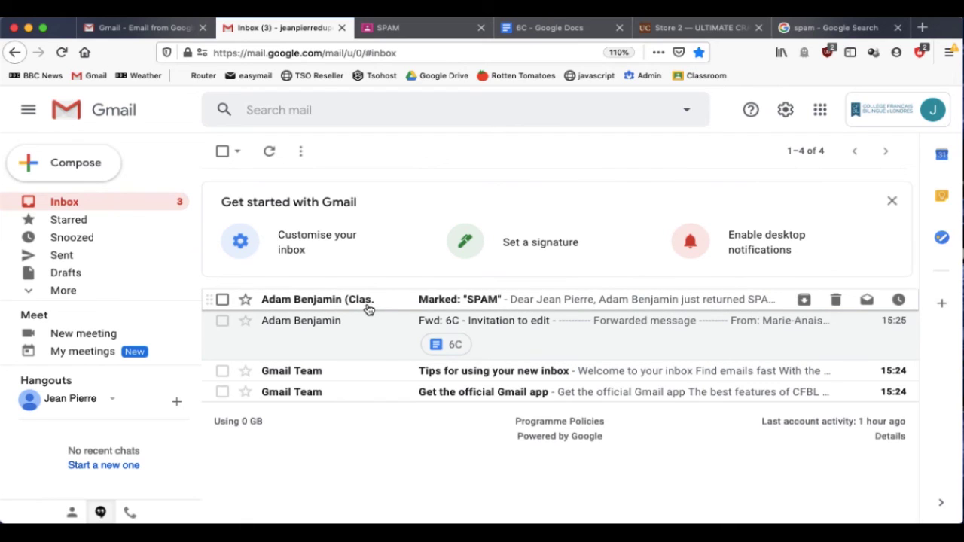
mouse_move(369, 307)
click(482, 299)
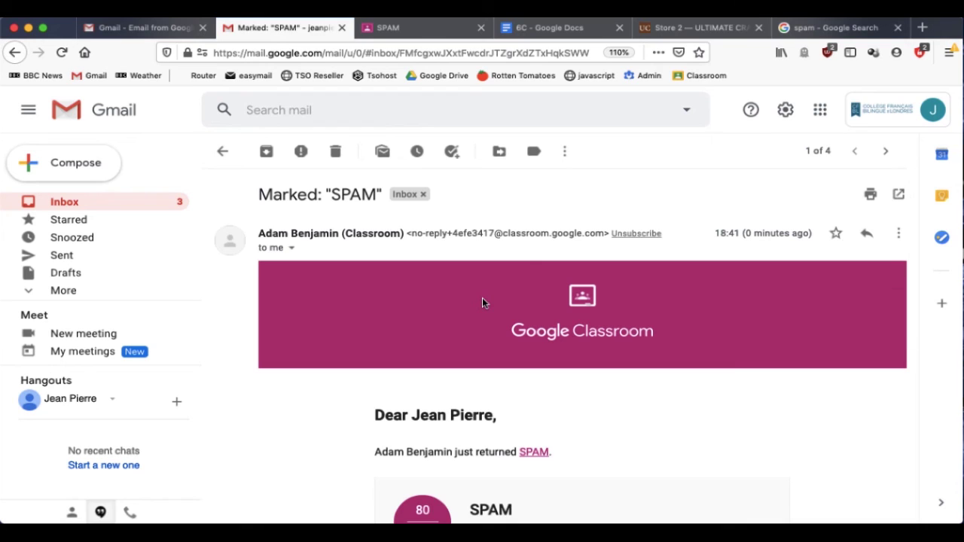
scroll(275, 478, down, 1)
scroll(274, 478, down, 3)
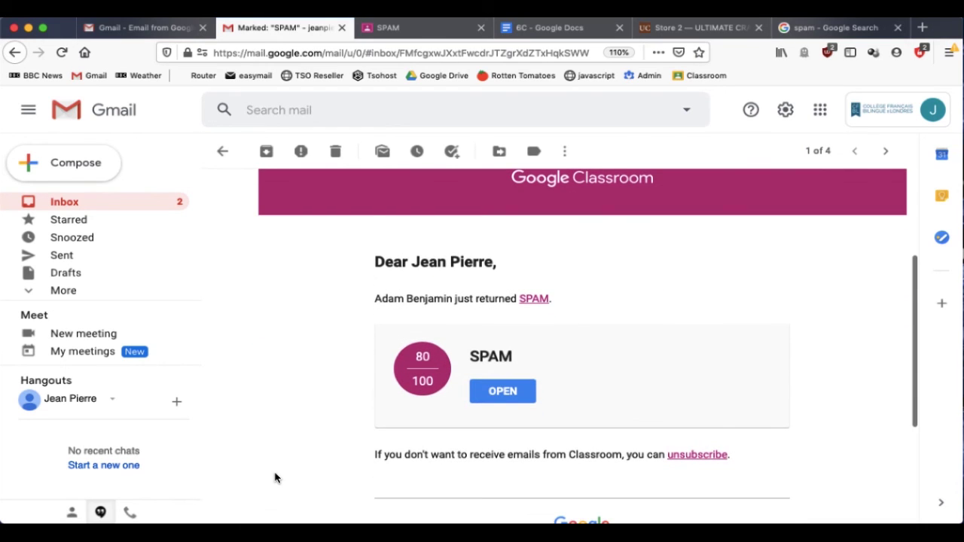